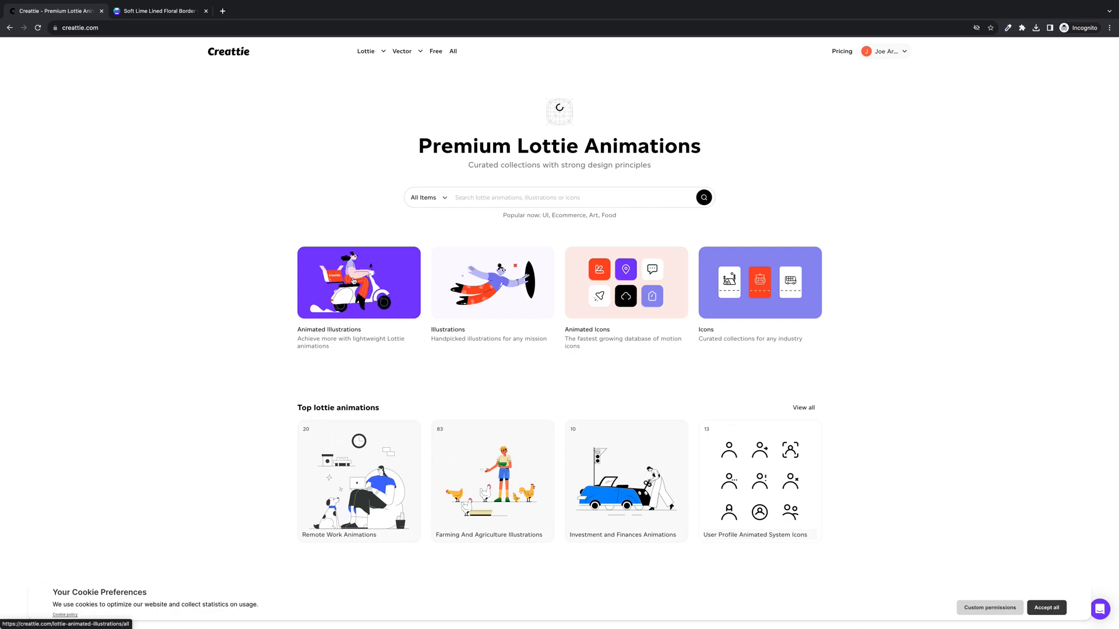
Open Creattie's Goal Pursuit animation from Animated Illustrations > Success Animations, shown as collections
{"action": "left_click", "coordinate": [354, 281]}
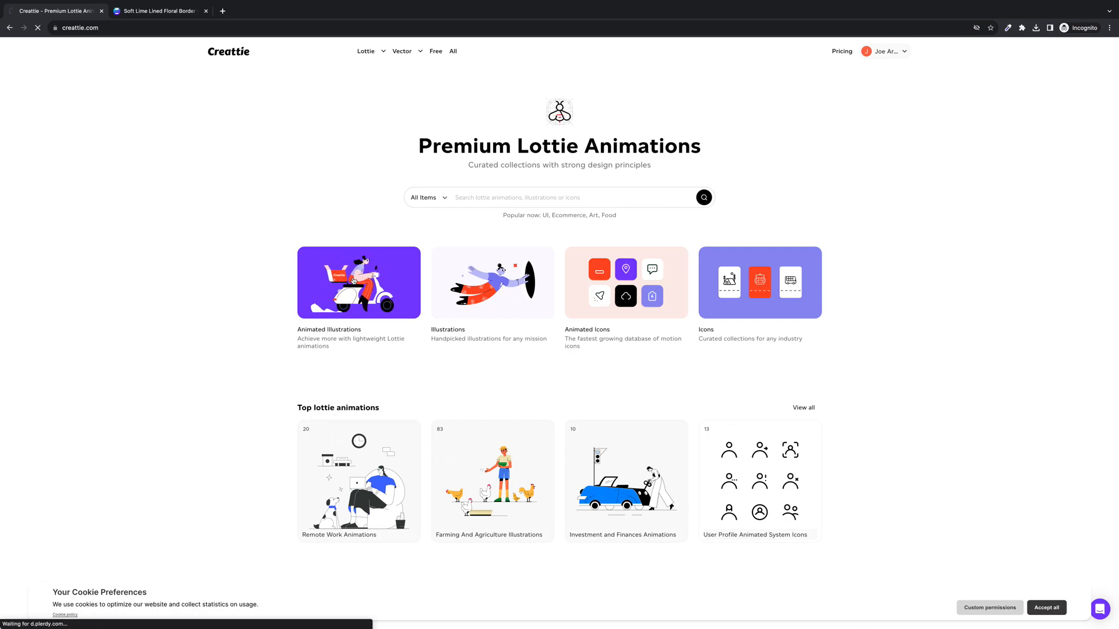
{"action": "left_click", "coordinate": [226, 106]}
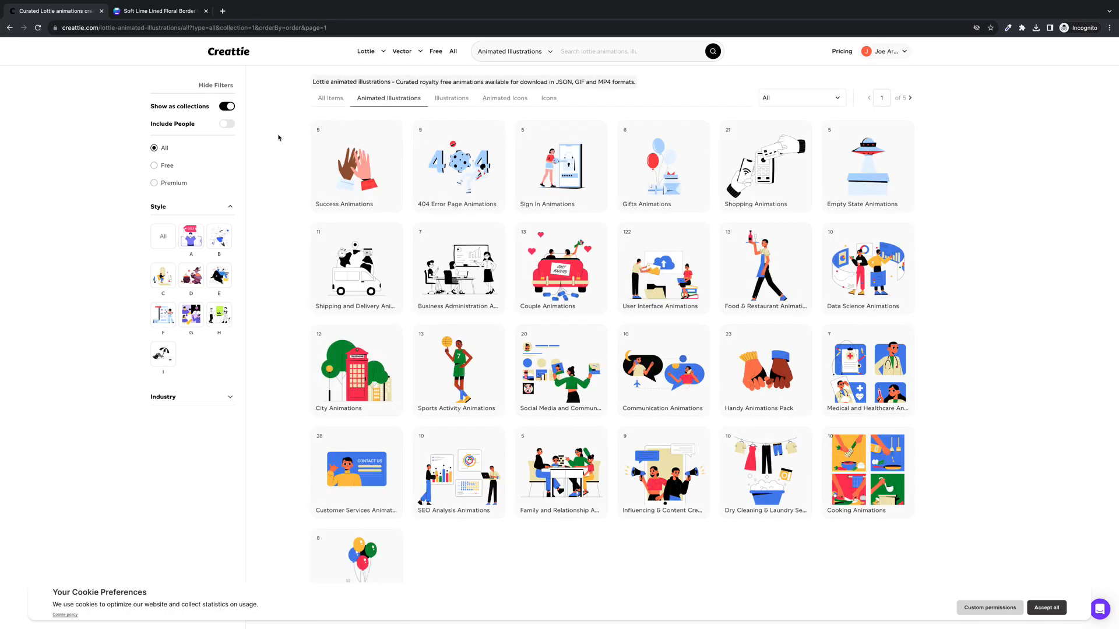
{"action": "left_click", "coordinate": [344, 161]}
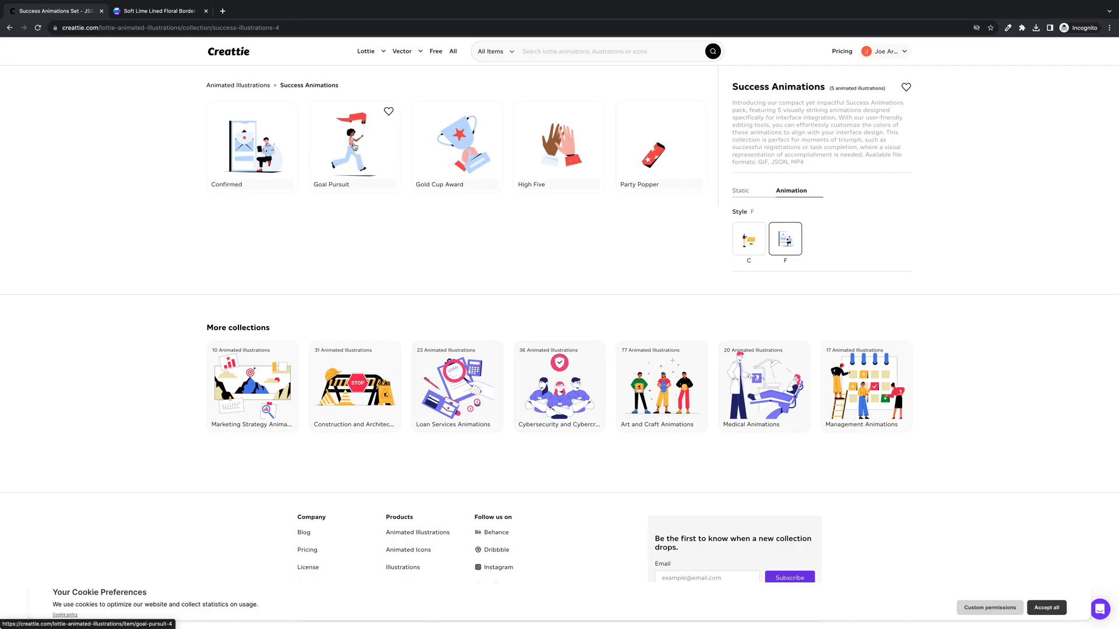
{"action": "left_click", "coordinate": [354, 146]}
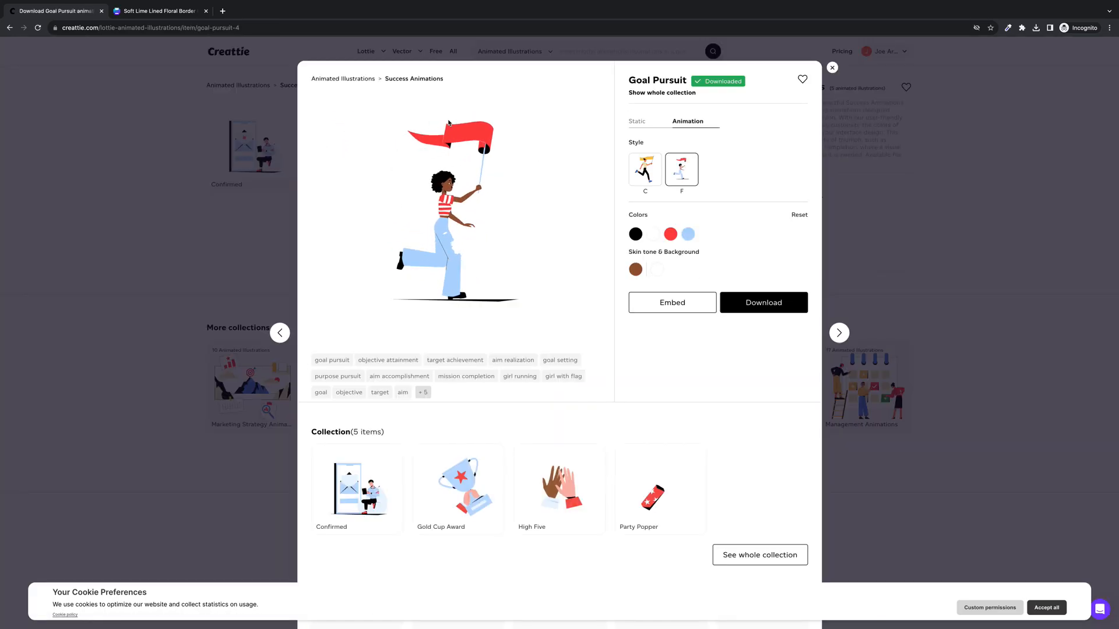
Copy the Canva flyer background's hex colour #F7FFE3, then return to the Creattie tab
{"action": "left_click", "coordinate": [174, 14]}
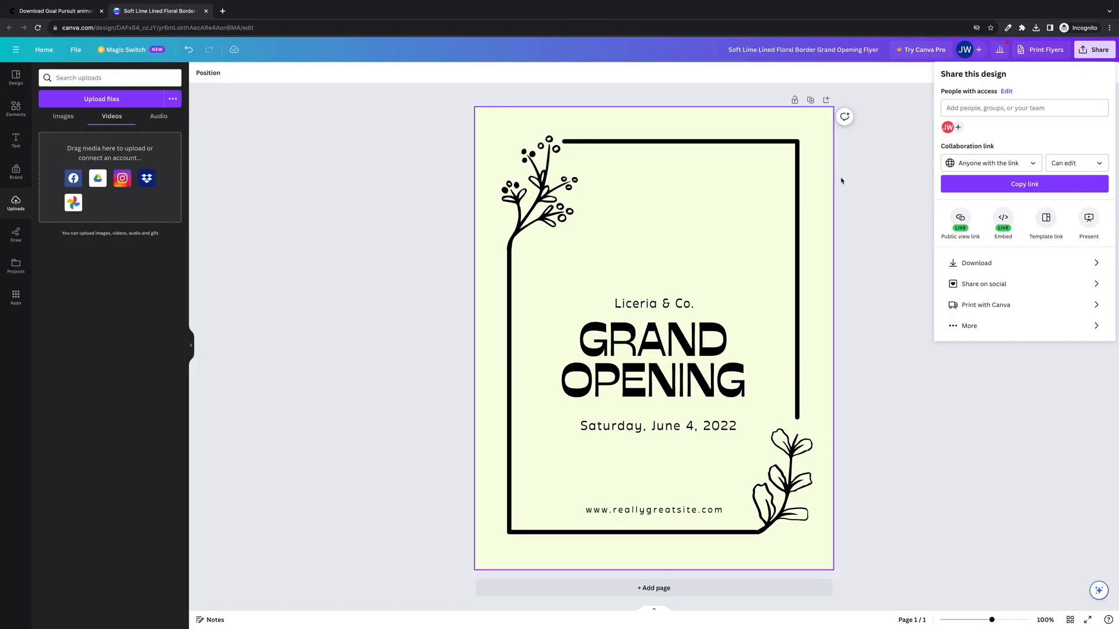
{"action": "left_click", "coordinate": [876, 192]}
{"action": "left_click", "coordinate": [561, 174]}
{"action": "left_click", "coordinate": [806, 291]}
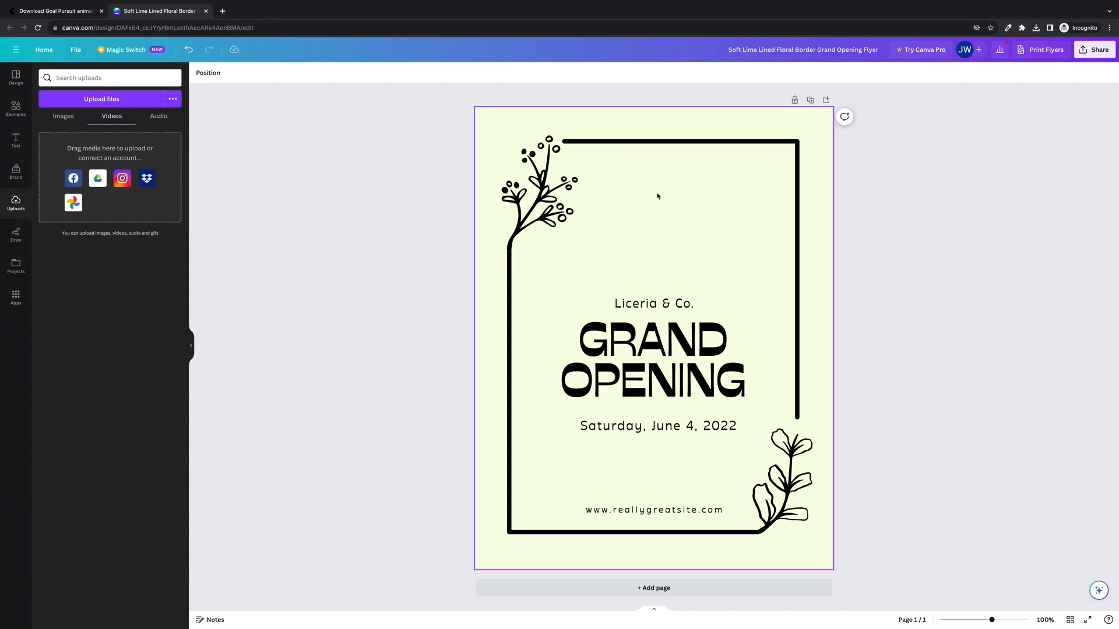
{"action": "left_click", "coordinate": [690, 246]}
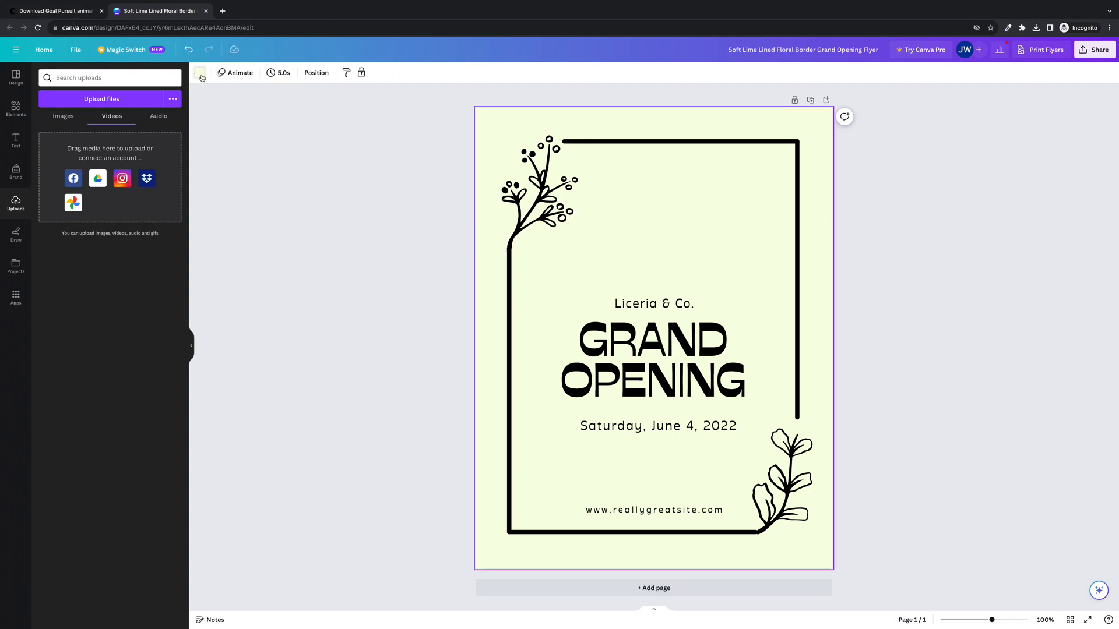
{"action": "left_click", "coordinate": [199, 73]}
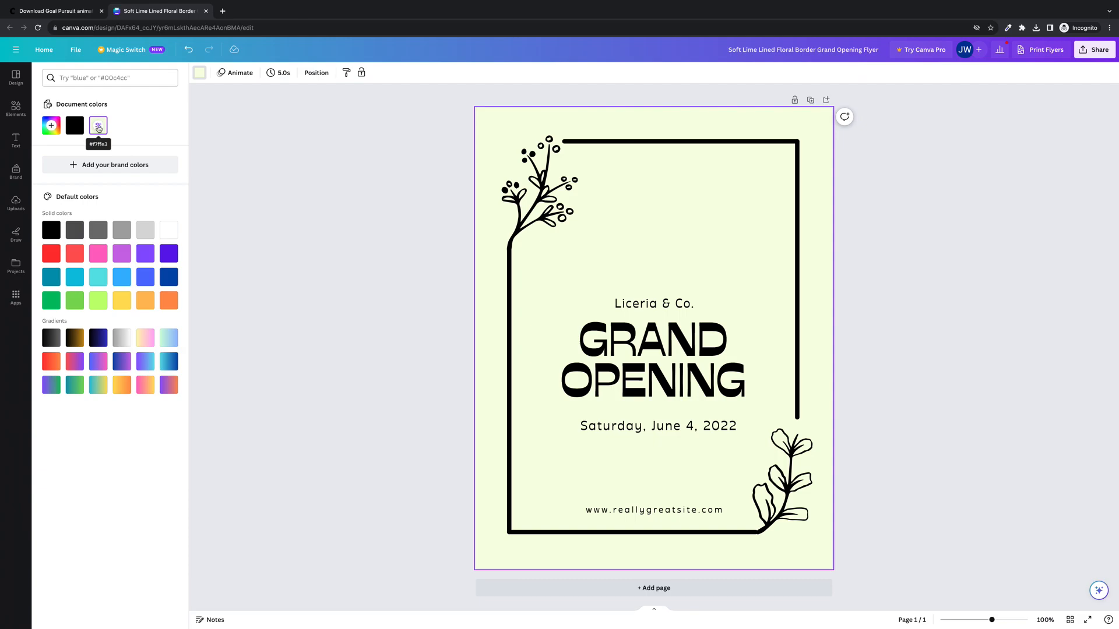
{"action": "left_click", "coordinate": [98, 127]}
{"action": "key", "text": "ctrl+c"}
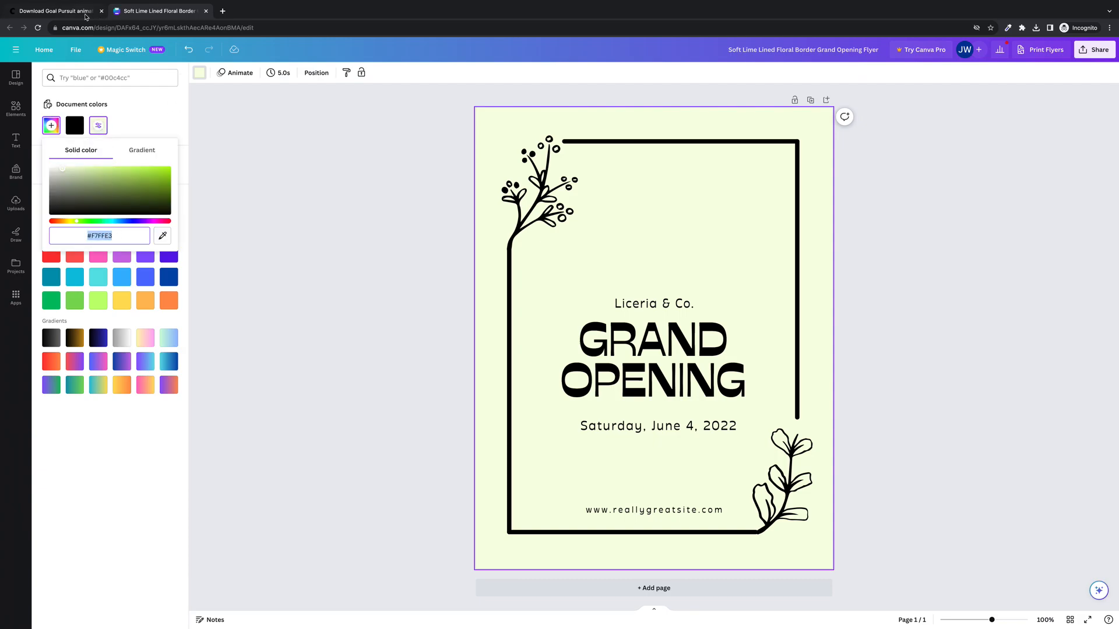
{"action": "left_click", "coordinate": [72, 16]}
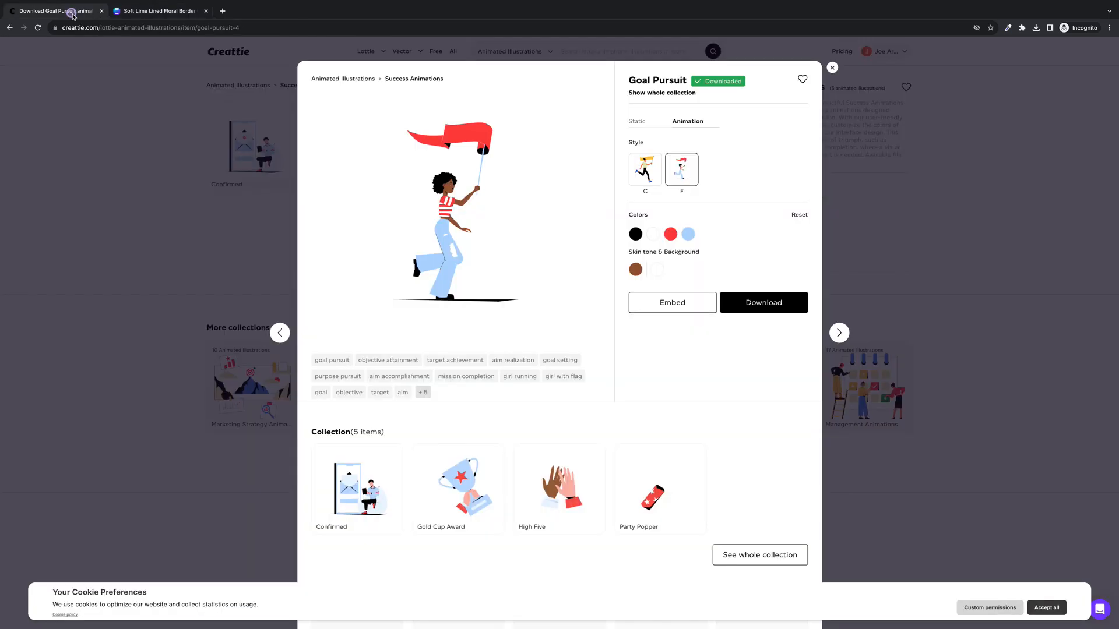
Recolour the runner's red flag and striped shirt to lime green #CBF16D
{"action": "left_click", "coordinate": [670, 234]}
{"action": "key", "text": "ctrl+v"}
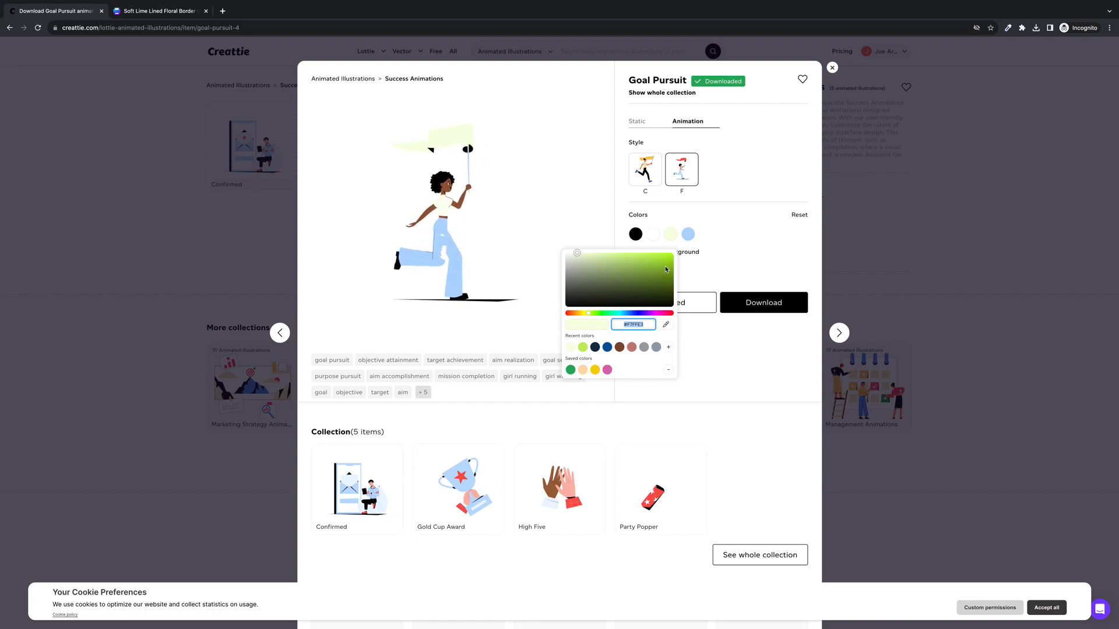
{"action": "left_click", "coordinate": [626, 257]}
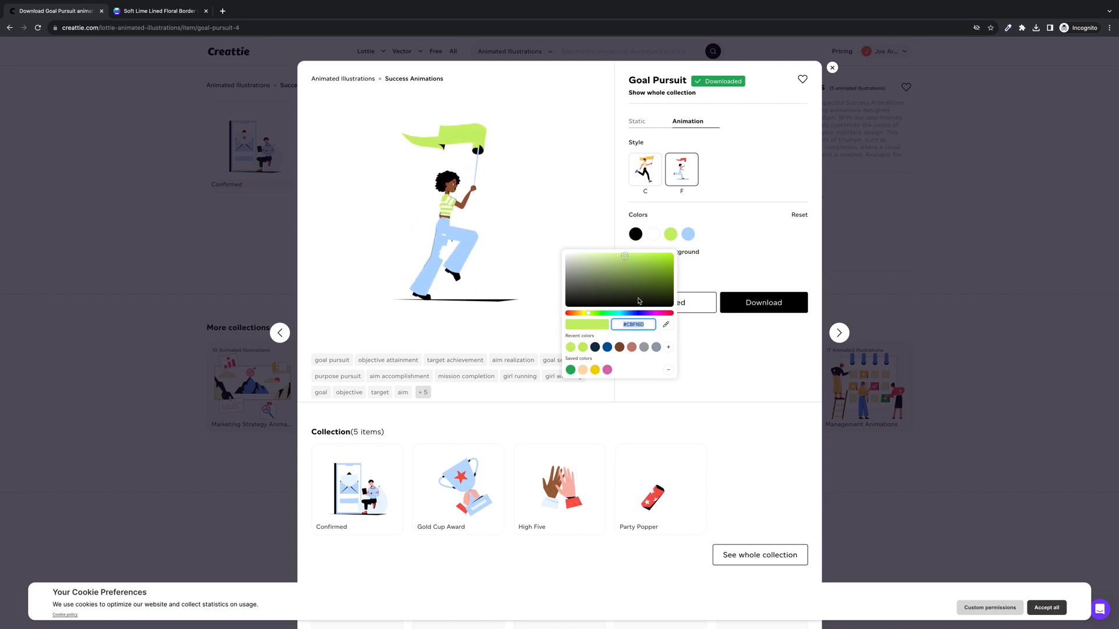
{"action": "left_click", "coordinate": [759, 281]}
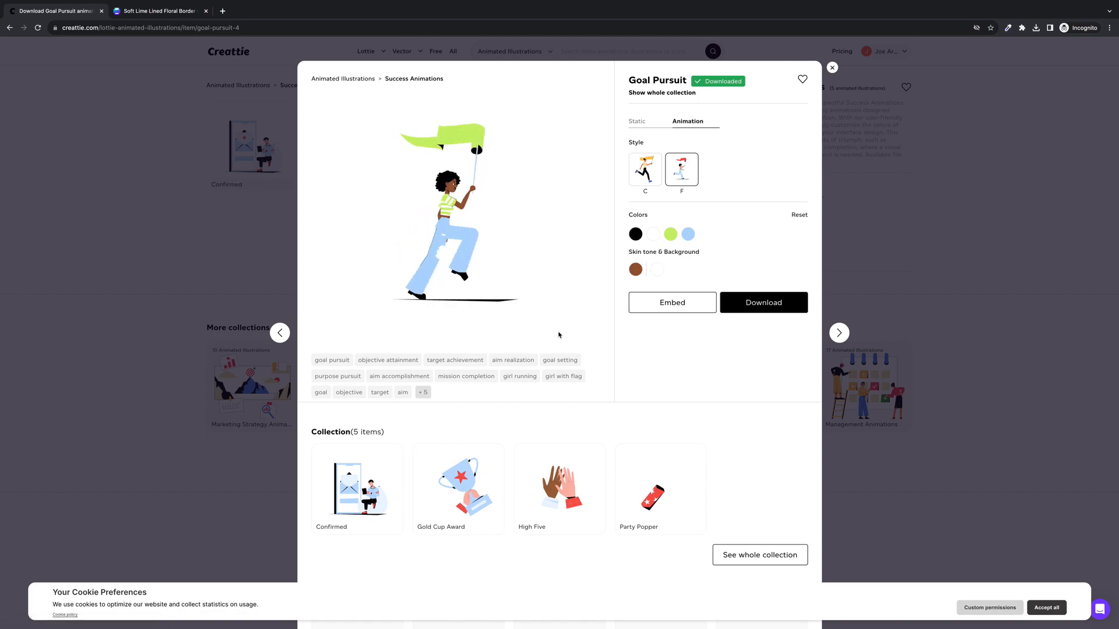
{"action": "left_click", "coordinate": [739, 301]}
Download the recoloured Goal Pursuit animation as a JSON file to Downloads, then return to Canva
{"action": "left_click", "coordinate": [659, 342]}
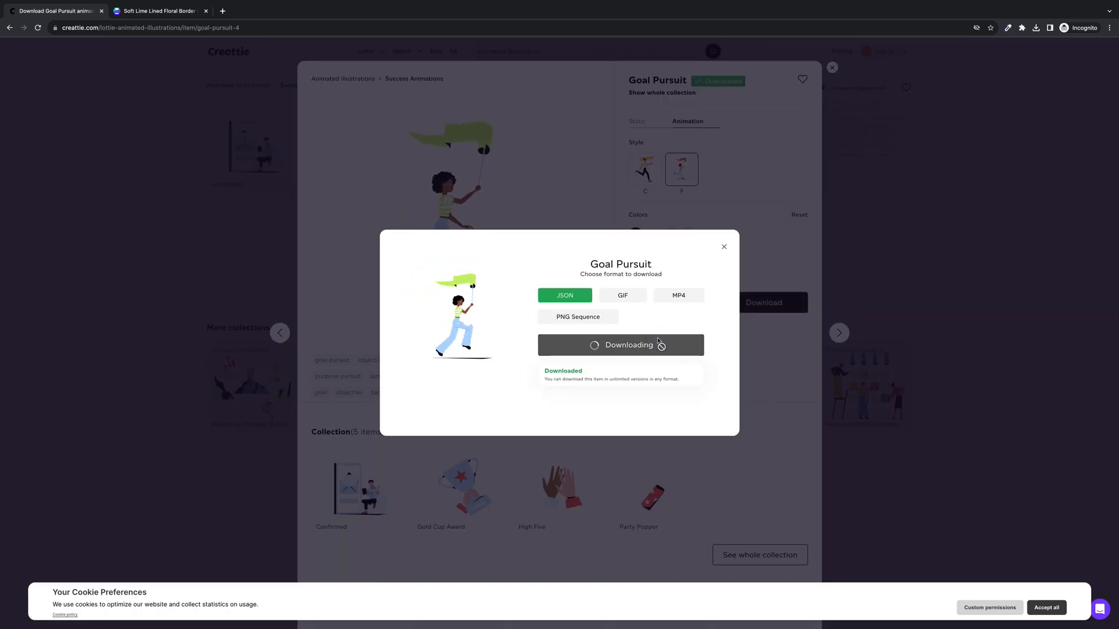
{"action": "left_click", "coordinate": [722, 187]}
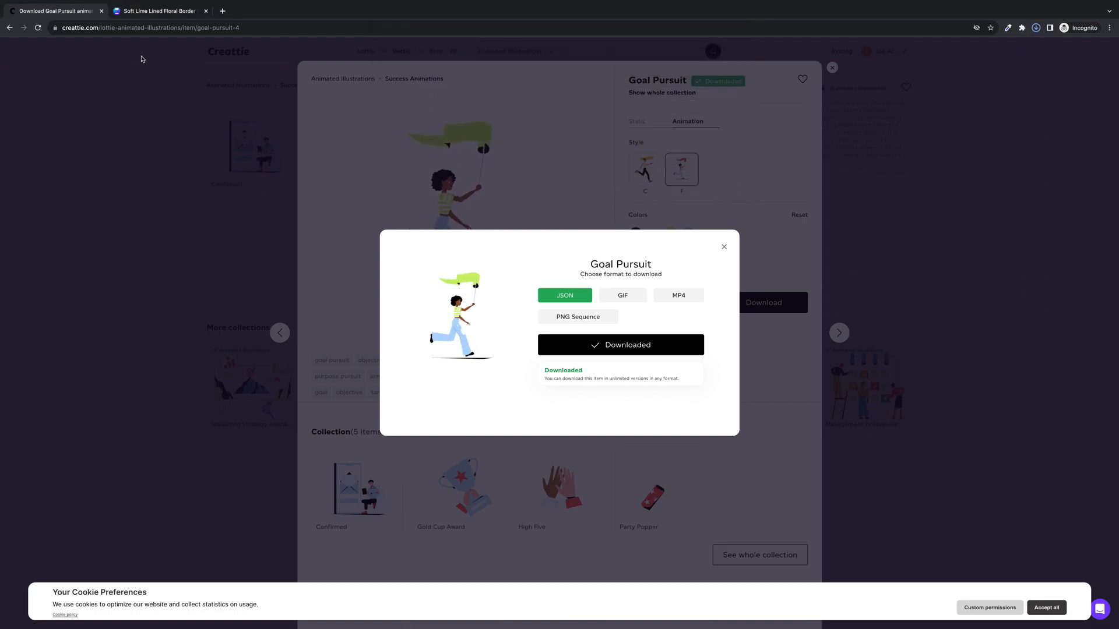
{"action": "left_click", "coordinate": [739, 182]}
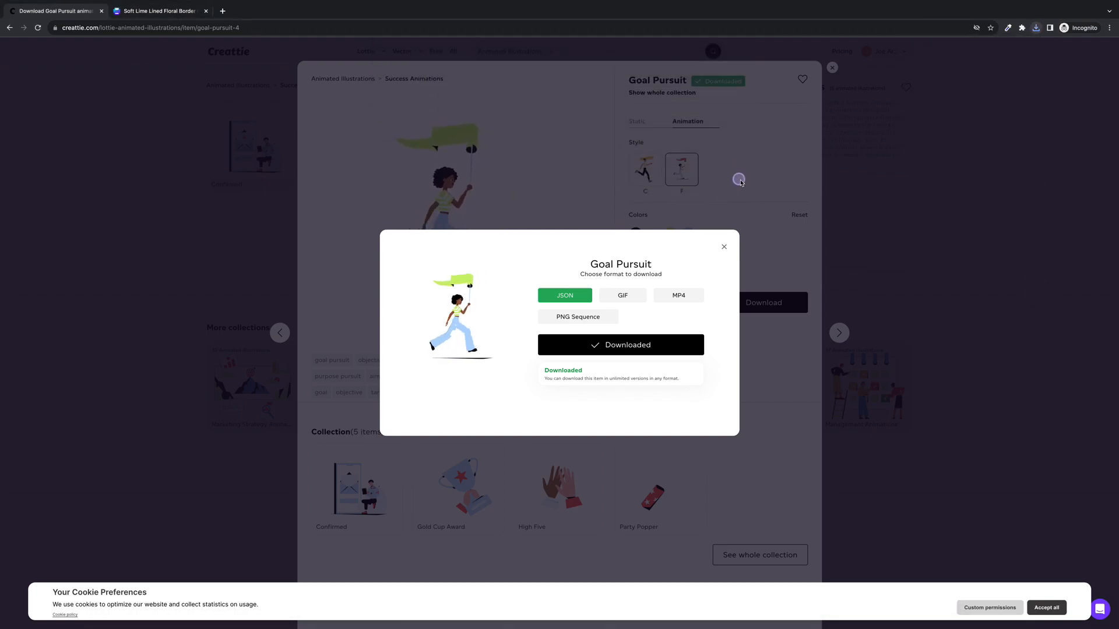
{"action": "left_click", "coordinate": [156, 11]}
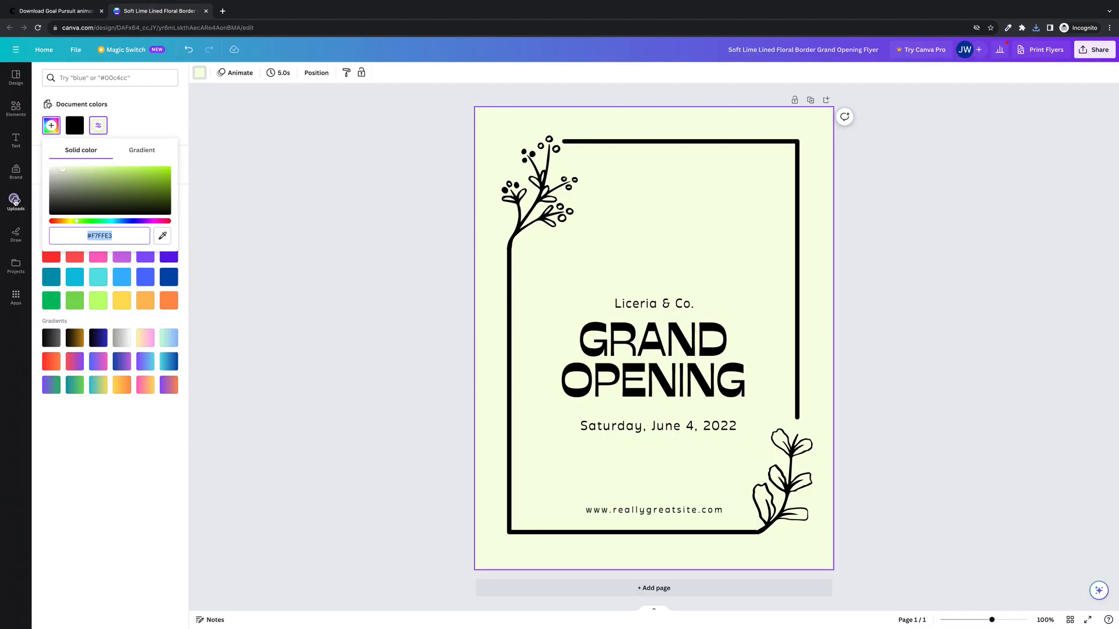
Upload Goal Pursuit (3).json from Downloads into Canva's Uploads
{"action": "left_click", "coordinate": [16, 201]}
{"action": "left_click", "coordinate": [92, 100]}
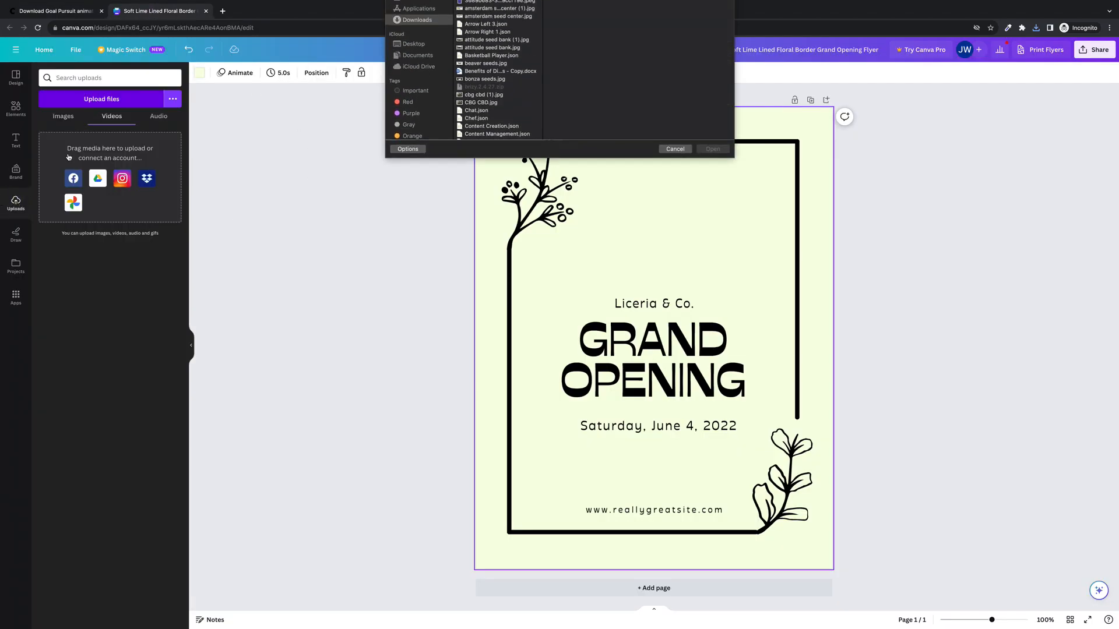
{"action": "scroll", "coordinate": [518, 108], "scroll_direction": "down", "scroll_amount": 10}
{"action": "scroll", "coordinate": [518, 108], "scroll_direction": "up", "scroll_amount": 5}
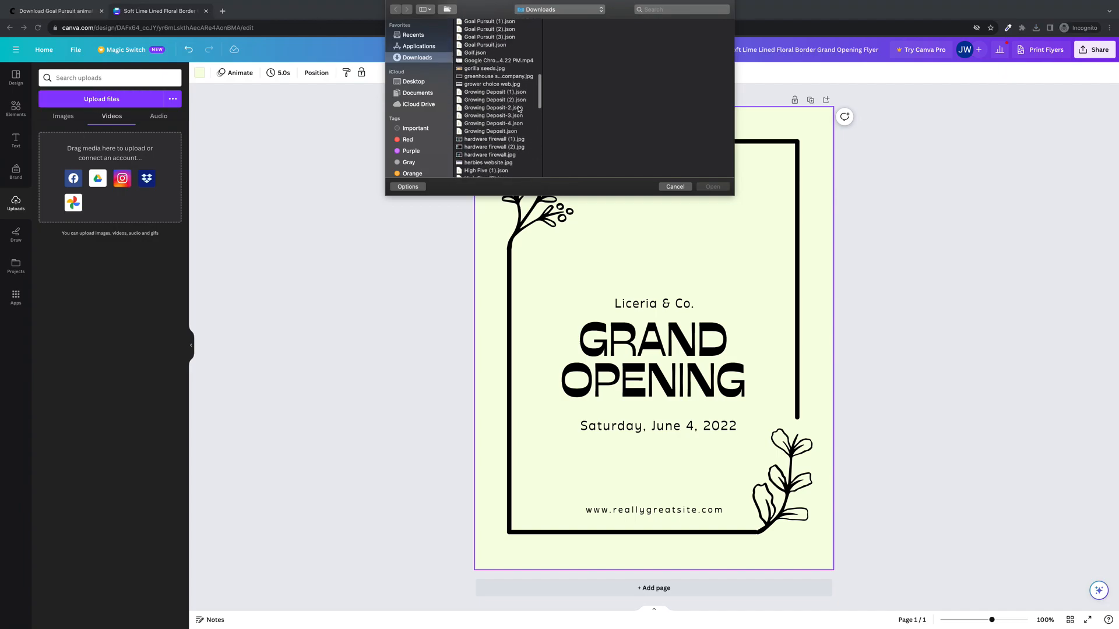
{"action": "left_click", "coordinate": [502, 37]}
{"action": "left_click", "coordinate": [724, 188]}
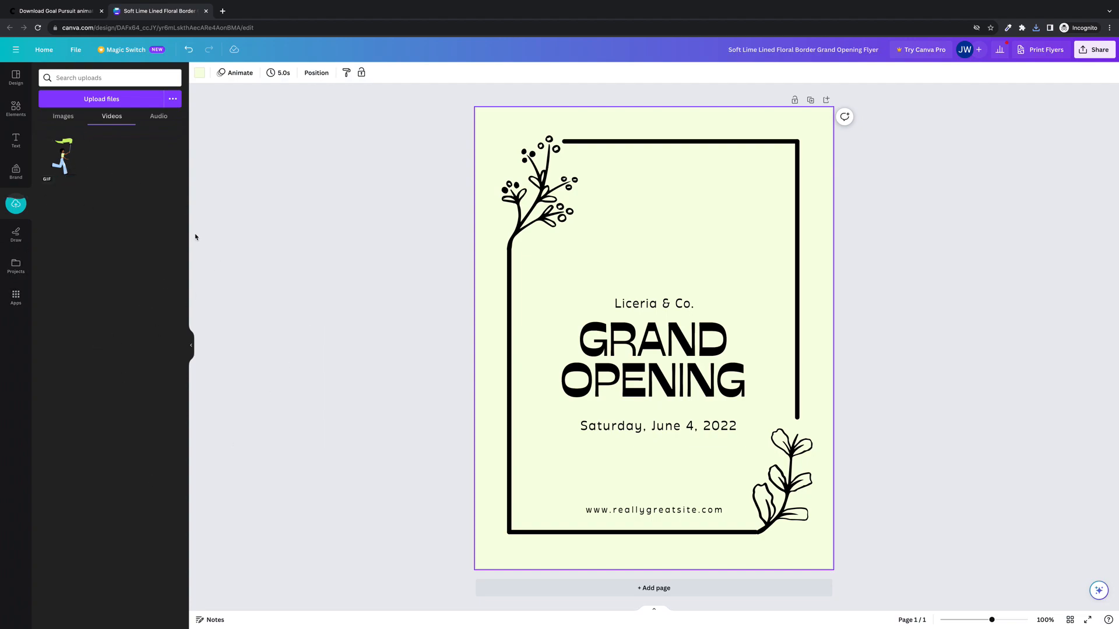
{"action": "mouse_move", "coordinate": [48, 186]}
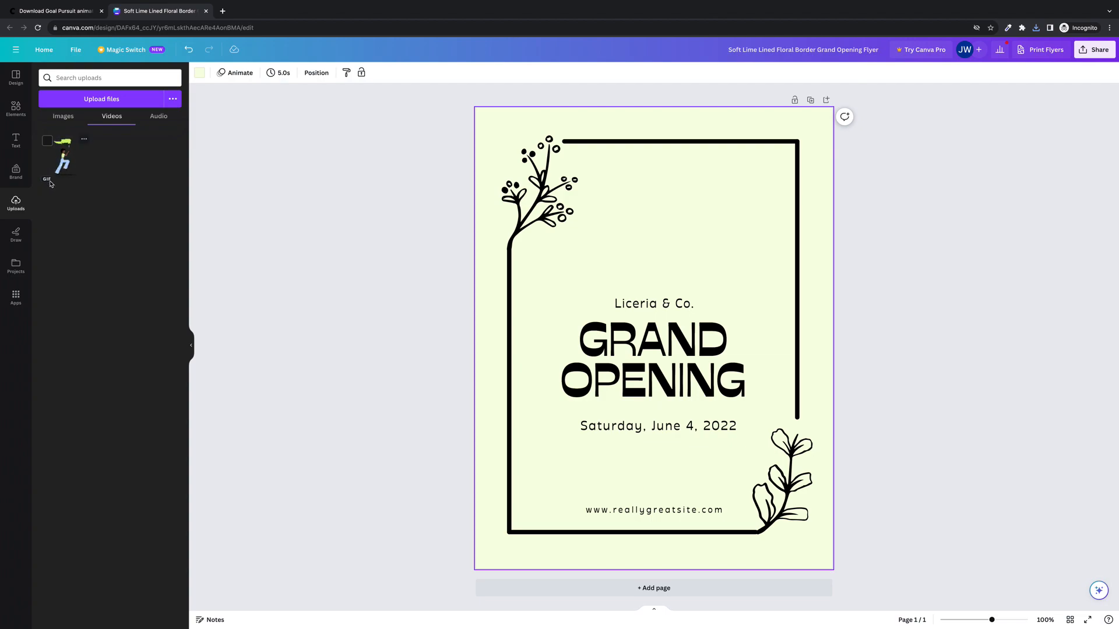
{"action": "mouse_move", "coordinate": [64, 169]}
Place the runner GIF on the flyer, shrink it, and position it just above 'Liceria & Co.'
{"action": "left_click_drag", "start_coordinate": [60, 161], "coordinate": [672, 204]}
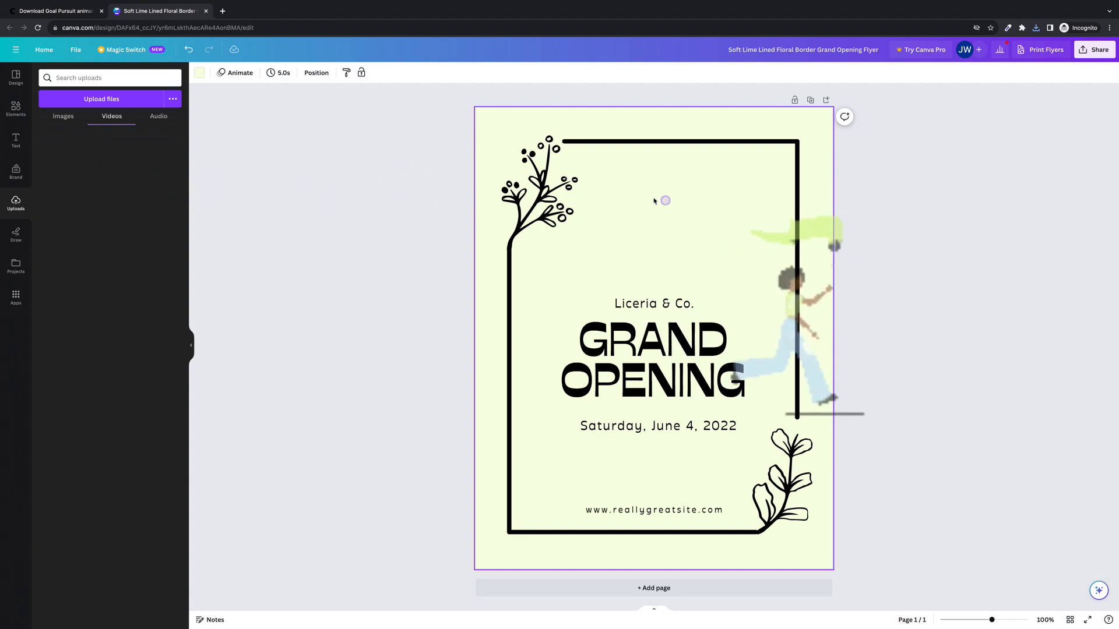
{"action": "left_click_drag", "start_coordinate": [578, 172], "coordinate": [580, 173]}
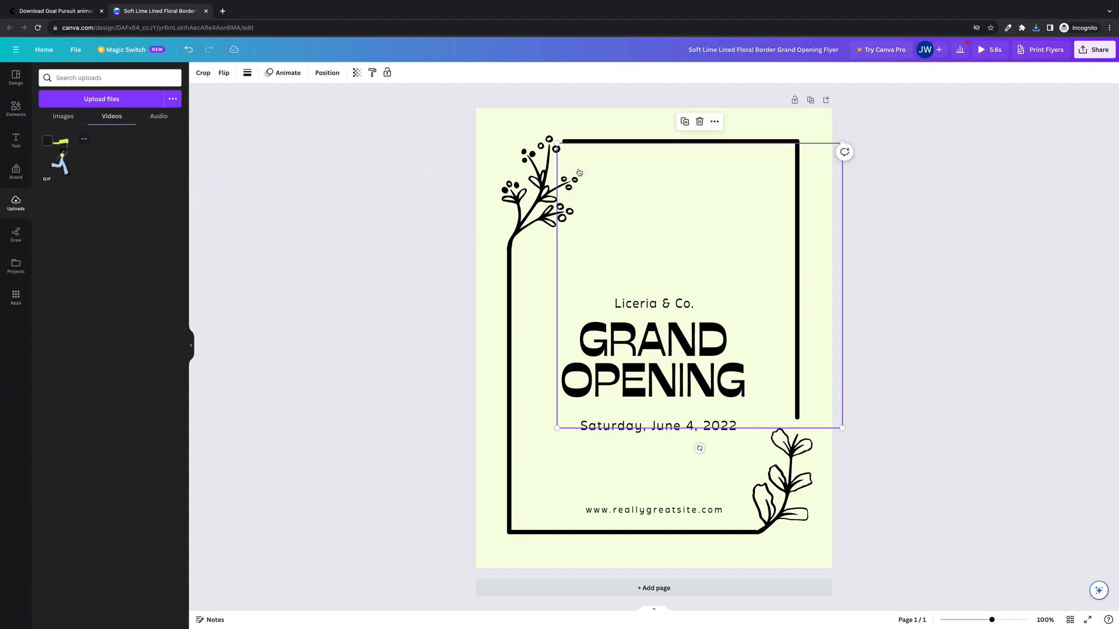
{"action": "left_click_drag", "start_coordinate": [839, 429], "coordinate": [764, 349]}
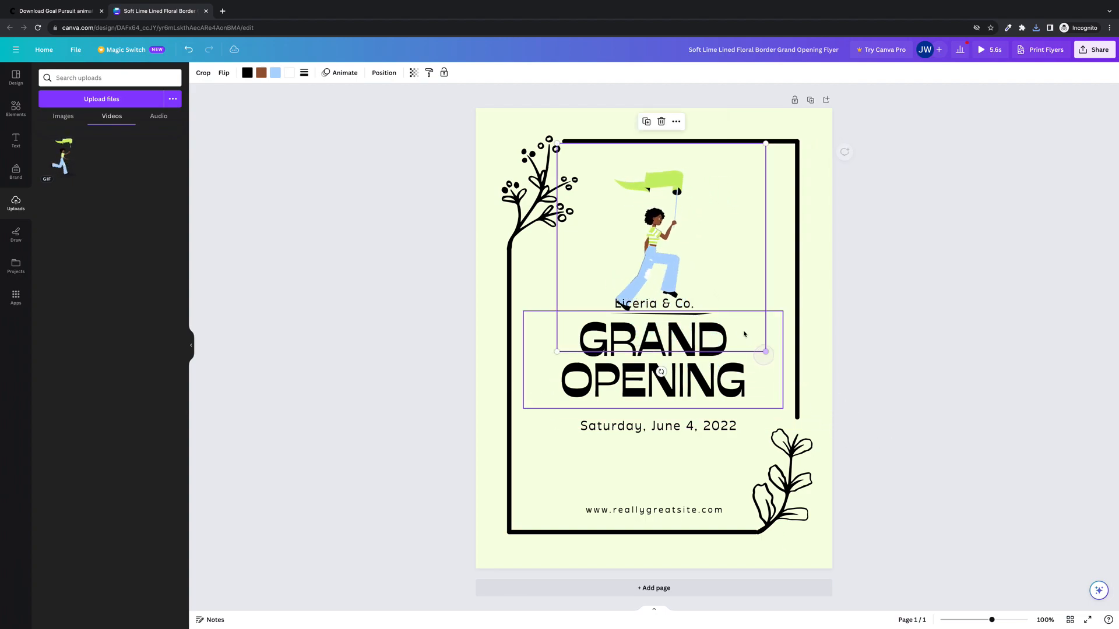
{"action": "left_click_drag", "start_coordinate": [652, 250], "coordinate": [650, 227]}
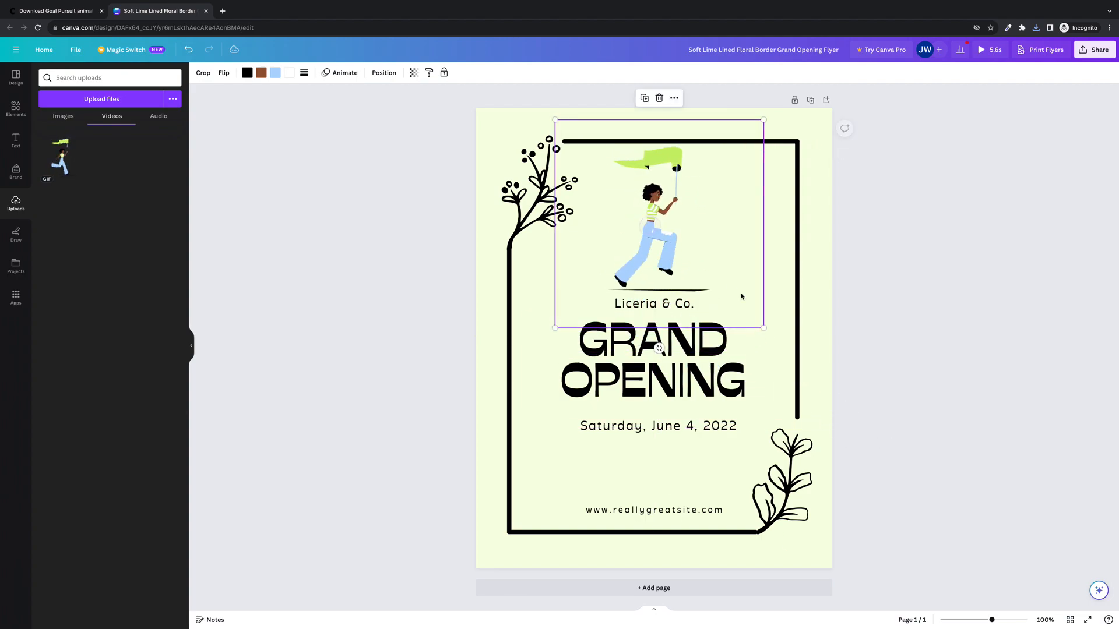
{"action": "left_click_drag", "start_coordinate": [765, 329], "coordinate": [742, 304]}
{"action": "left_click_drag", "start_coordinate": [633, 218], "coordinate": [648, 234]}
{"action": "left_click", "coordinate": [542, 192]}
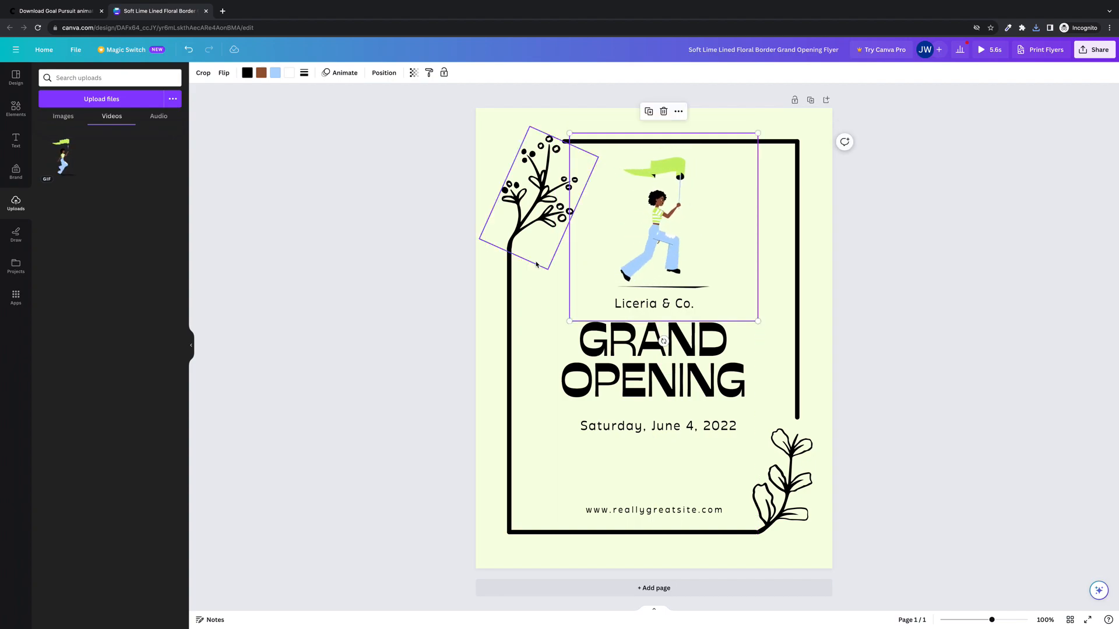
{"action": "left_click", "coordinate": [665, 228]}
{"action": "left_click_drag", "start_coordinate": [660, 231], "coordinate": [659, 223]}
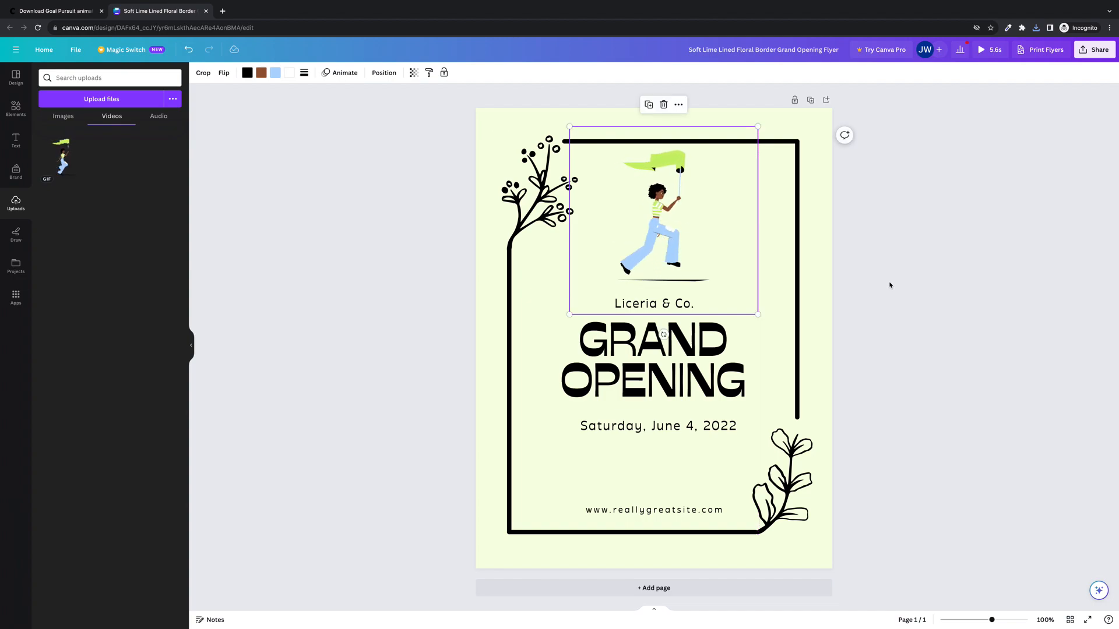
{"action": "left_click", "coordinate": [851, 284]}
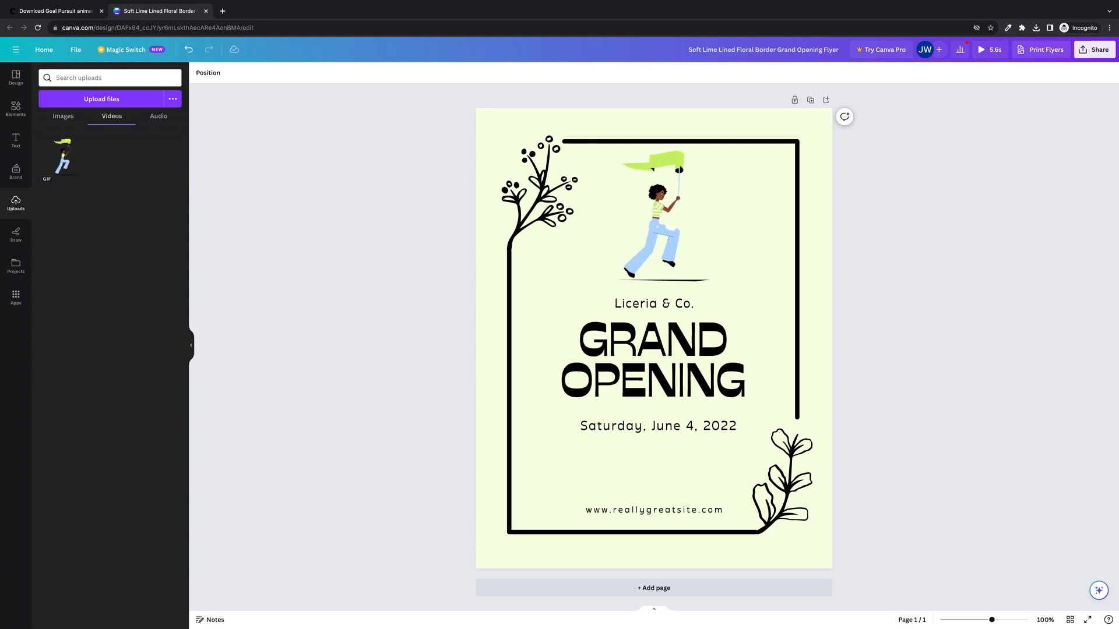
Create and copy a public view-only link for the flyer from the Share menu
{"action": "left_click", "coordinate": [1103, 52]}
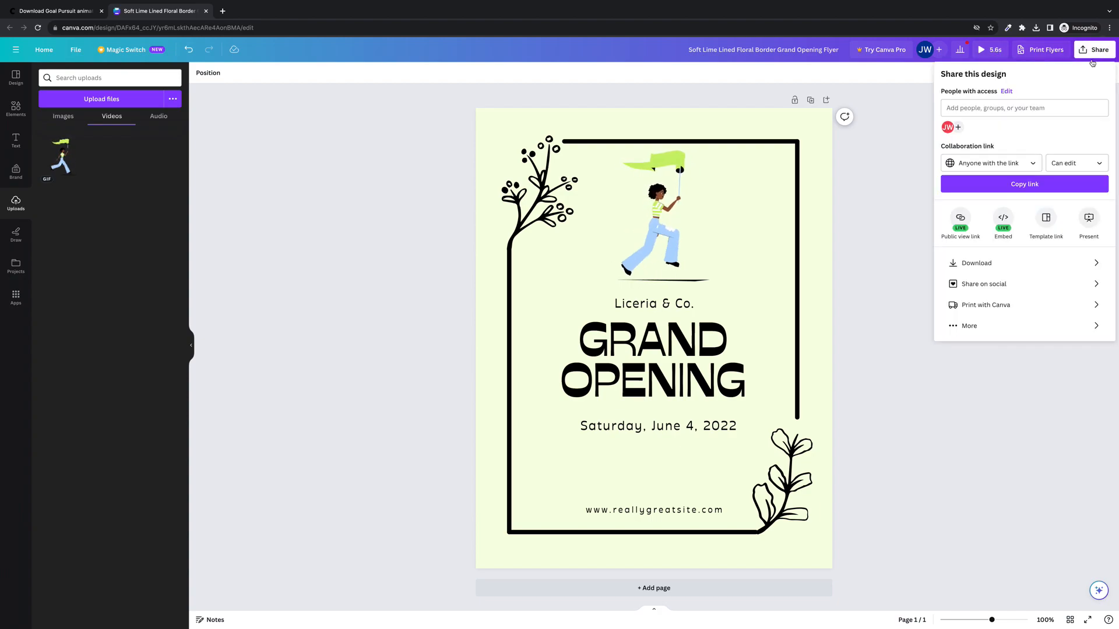
{"action": "left_click", "coordinate": [1033, 268]}
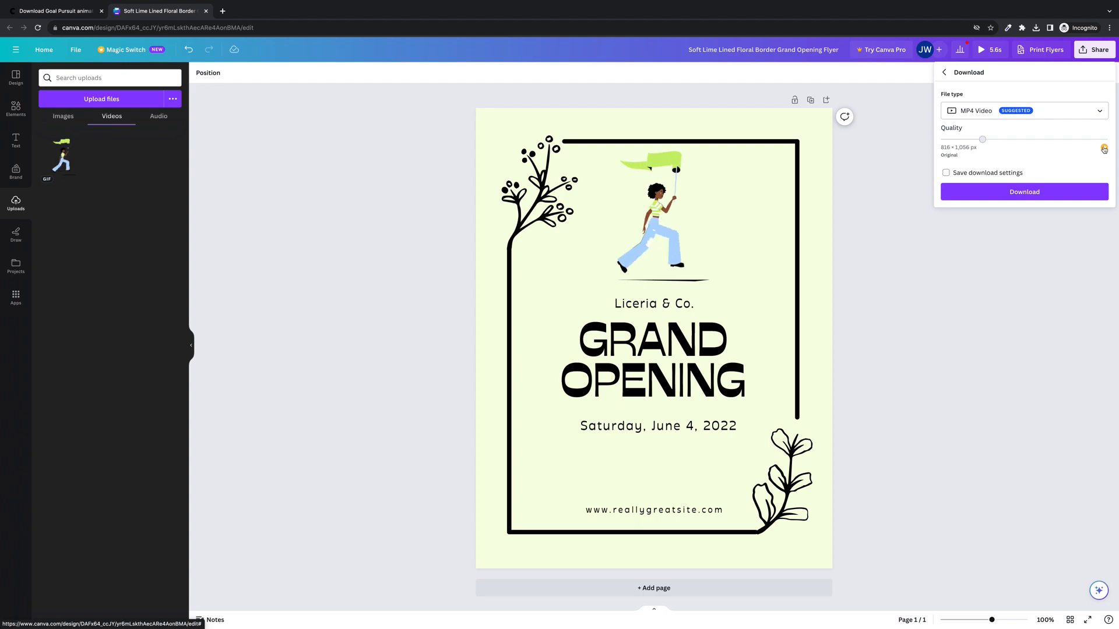
{"action": "left_click", "coordinate": [1009, 279]}
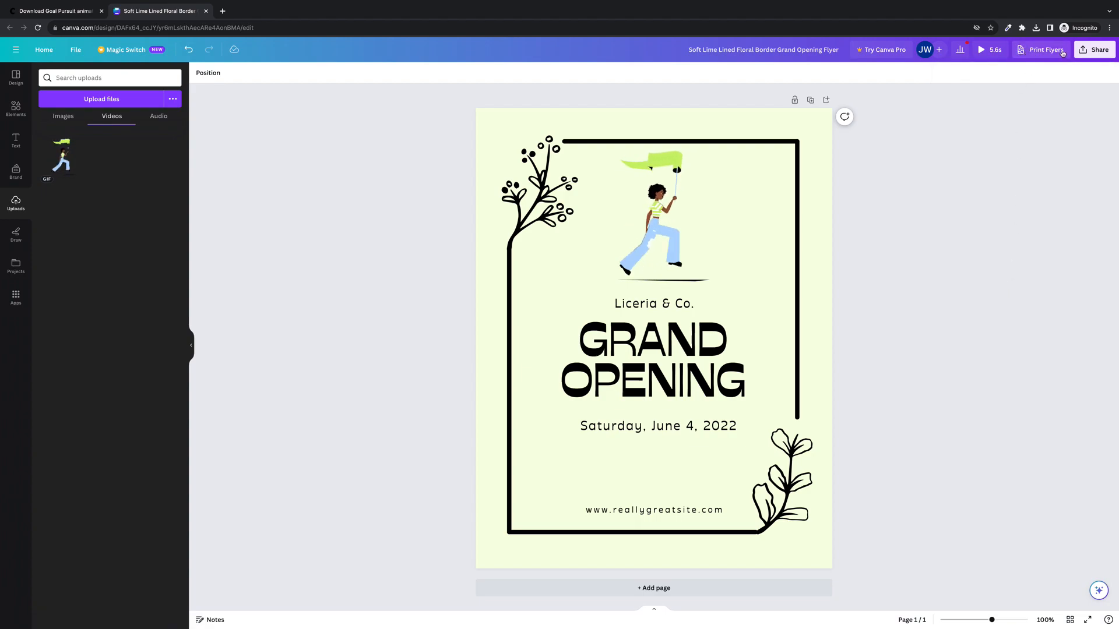
{"action": "left_click", "coordinate": [1095, 50]}
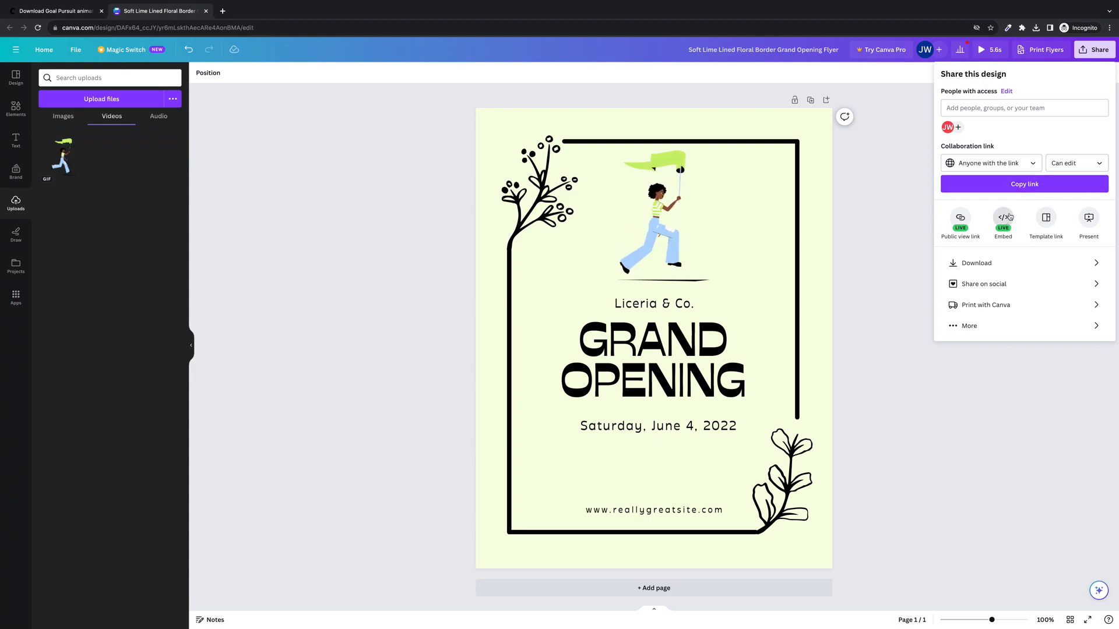
{"action": "left_click", "coordinate": [961, 220]}
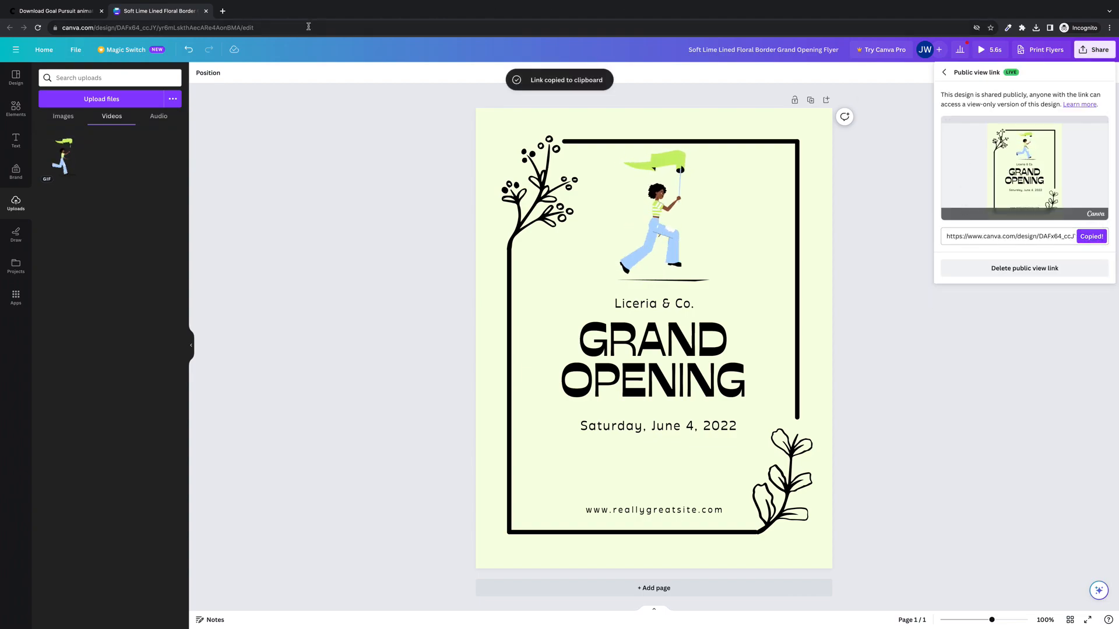
Open the copied view-only link in a new browser tab
{"action": "key", "text": "ctrl+t"}
{"action": "key", "text": "Return"}
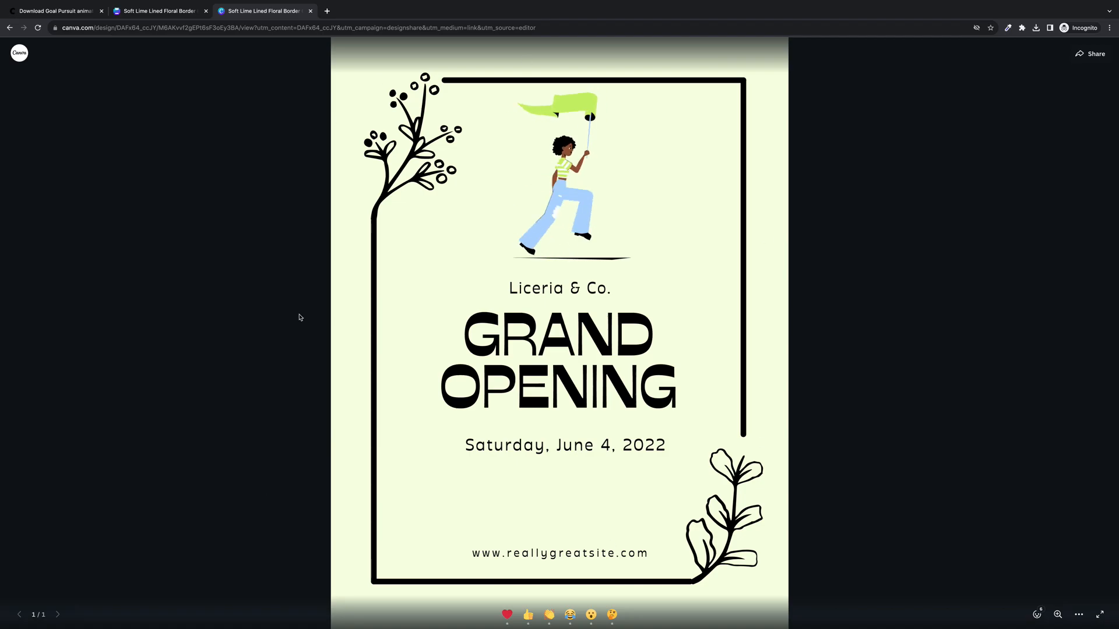
Turn on the flyer's HTML embed via Share > Embed, then return to the main sharing options
{"action": "left_click", "coordinate": [158, 11]}
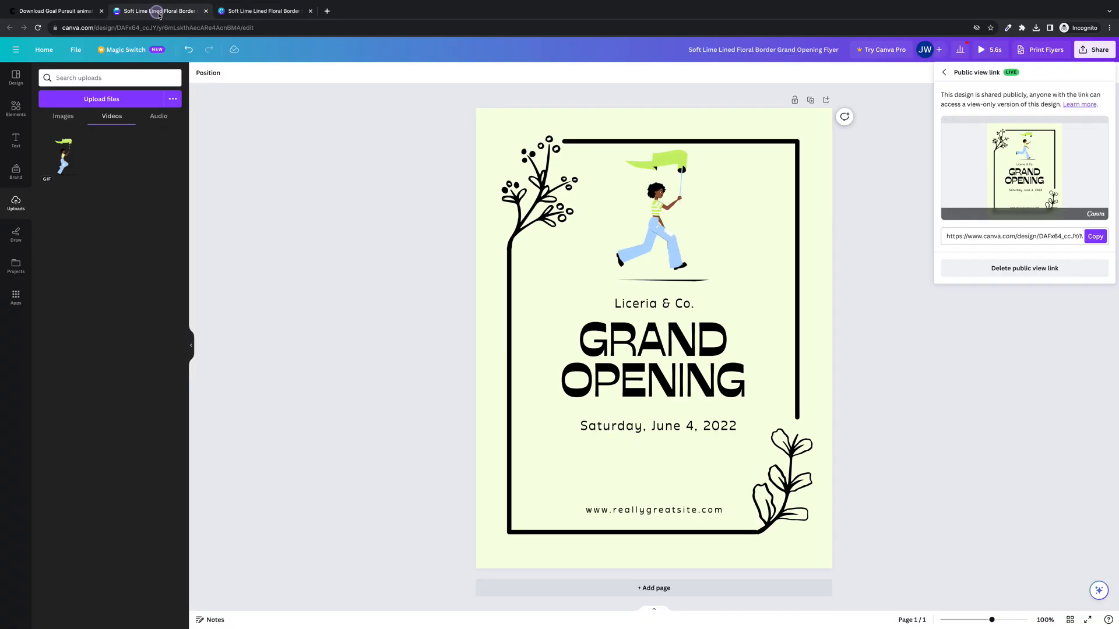
{"action": "left_click", "coordinate": [944, 72]}
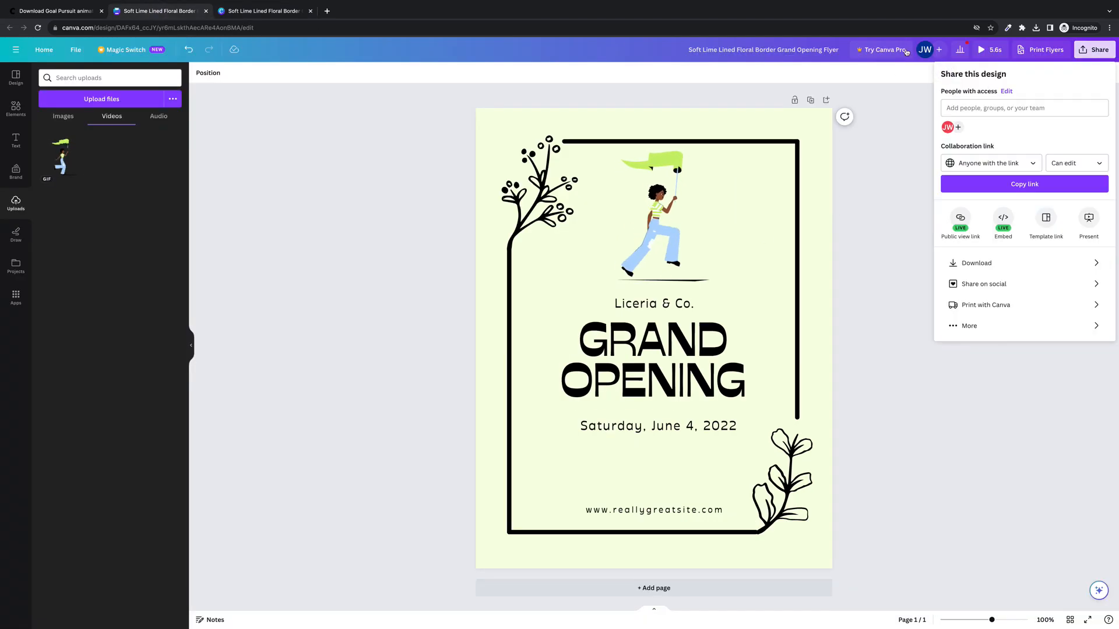
{"action": "left_click", "coordinate": [1005, 220]}
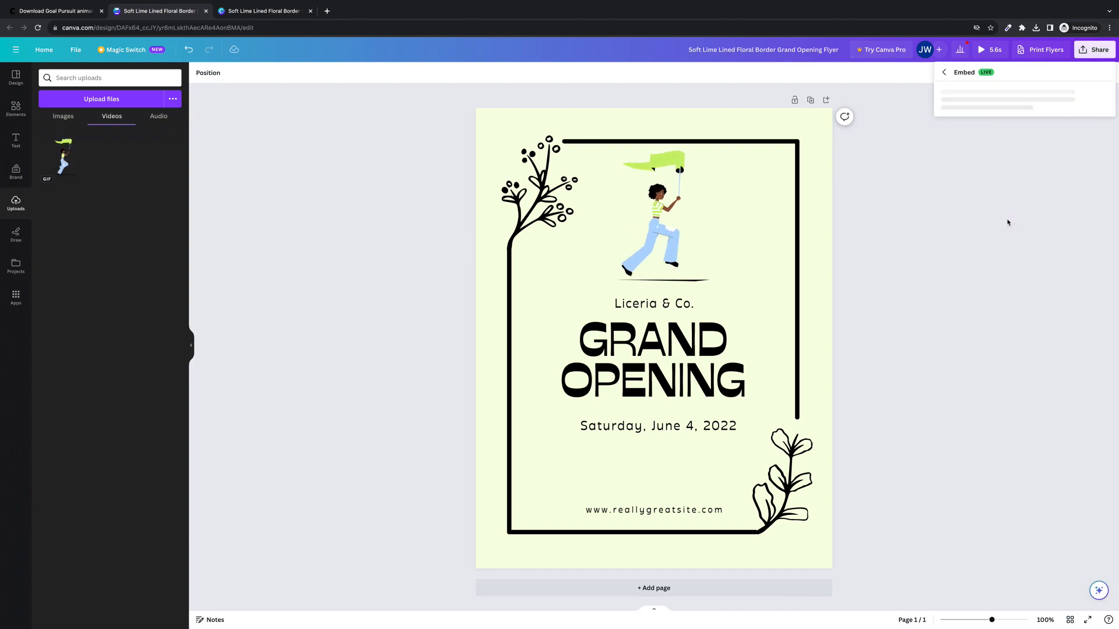
{"action": "left_click", "coordinate": [947, 111]}
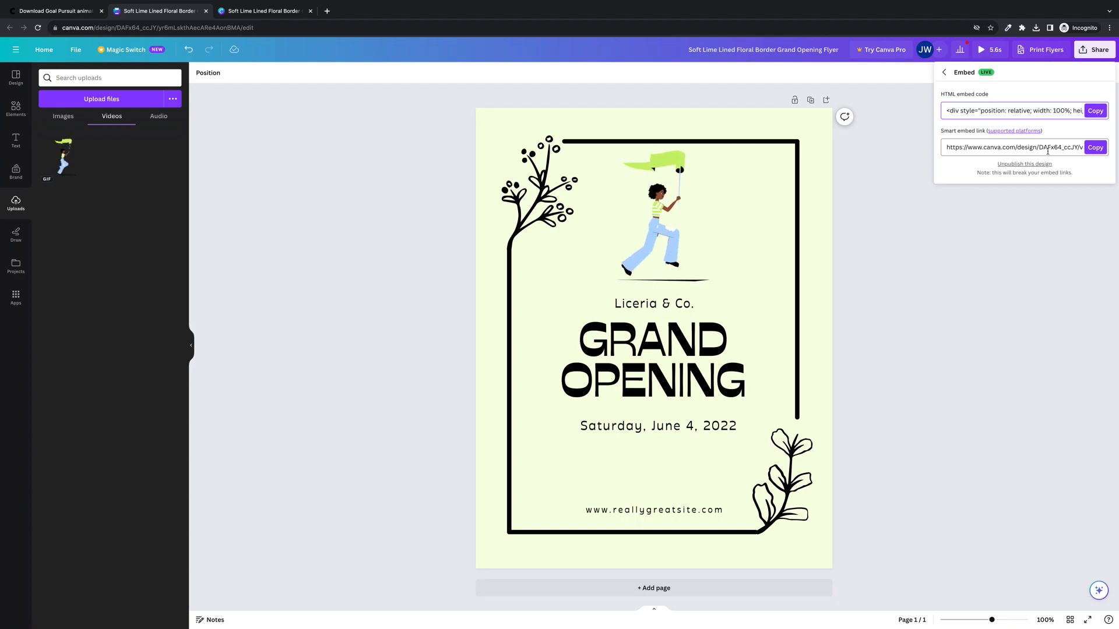
{"action": "left_click", "coordinate": [238, 12]}
{"action": "left_click", "coordinate": [157, 10]}
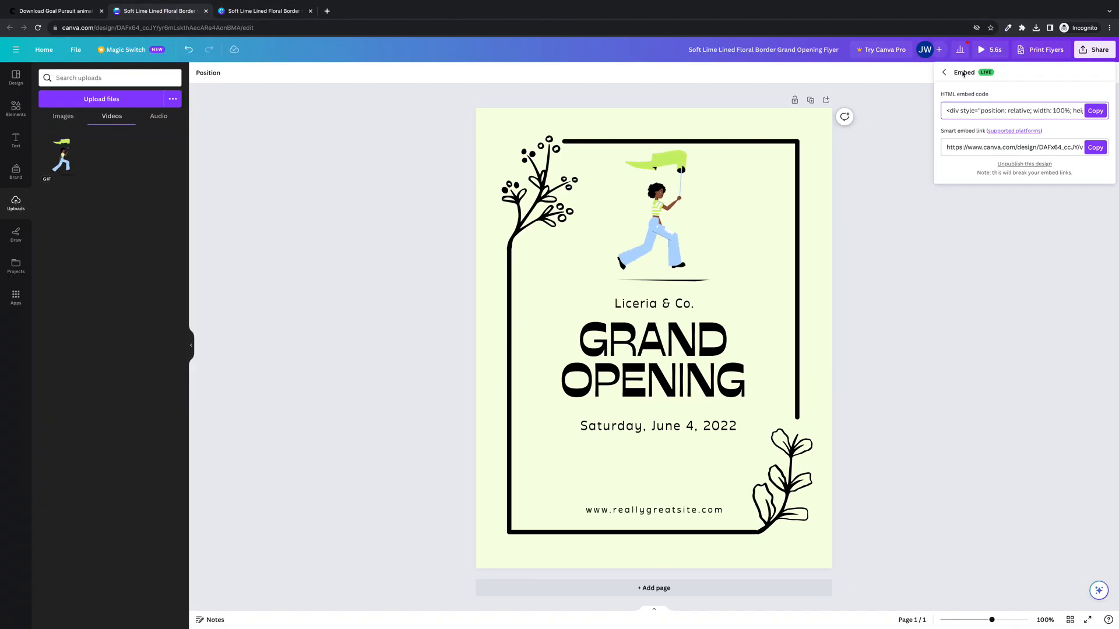
{"action": "left_click", "coordinate": [945, 73]}
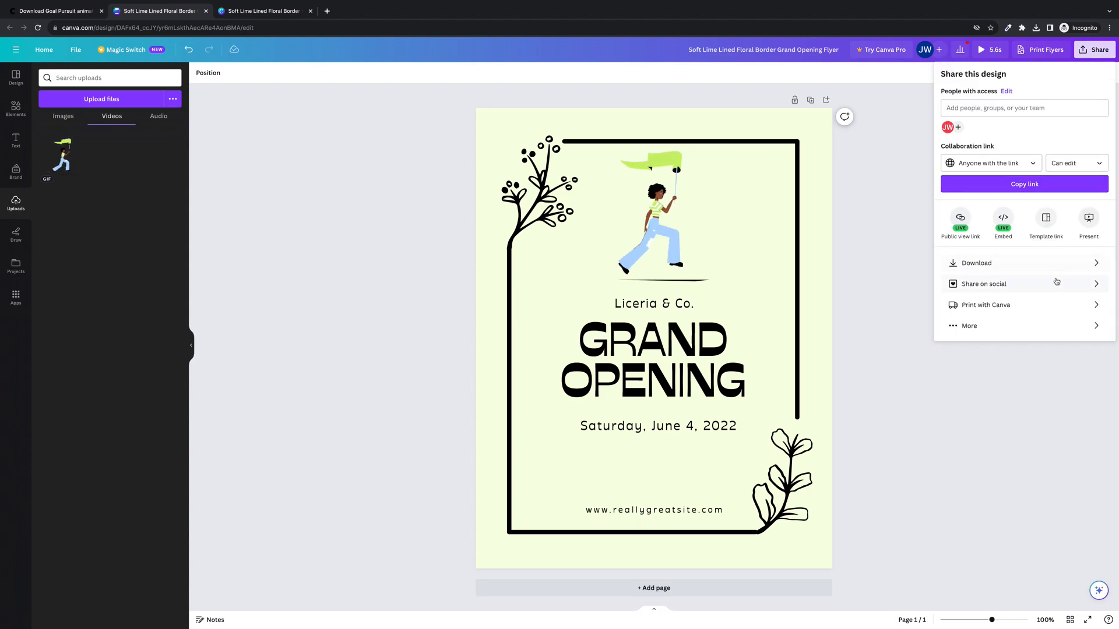
Show all of the flyer's sharing and publishing options and exit full-screen browser mode
{"action": "left_click", "coordinate": [971, 326]}
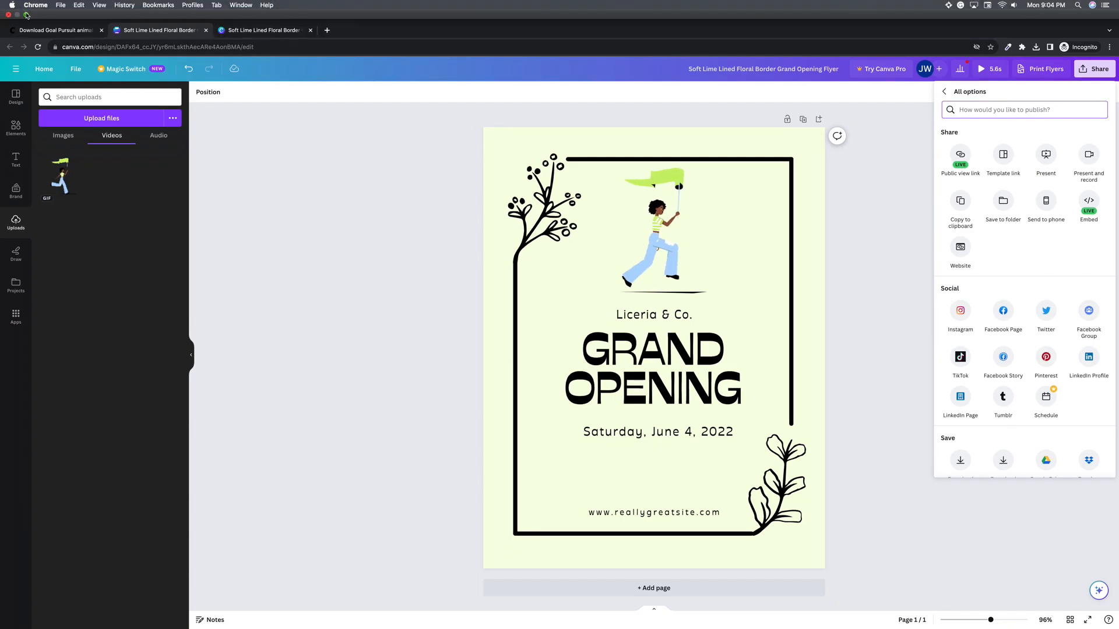
{"action": "left_click", "coordinate": [26, 15]}
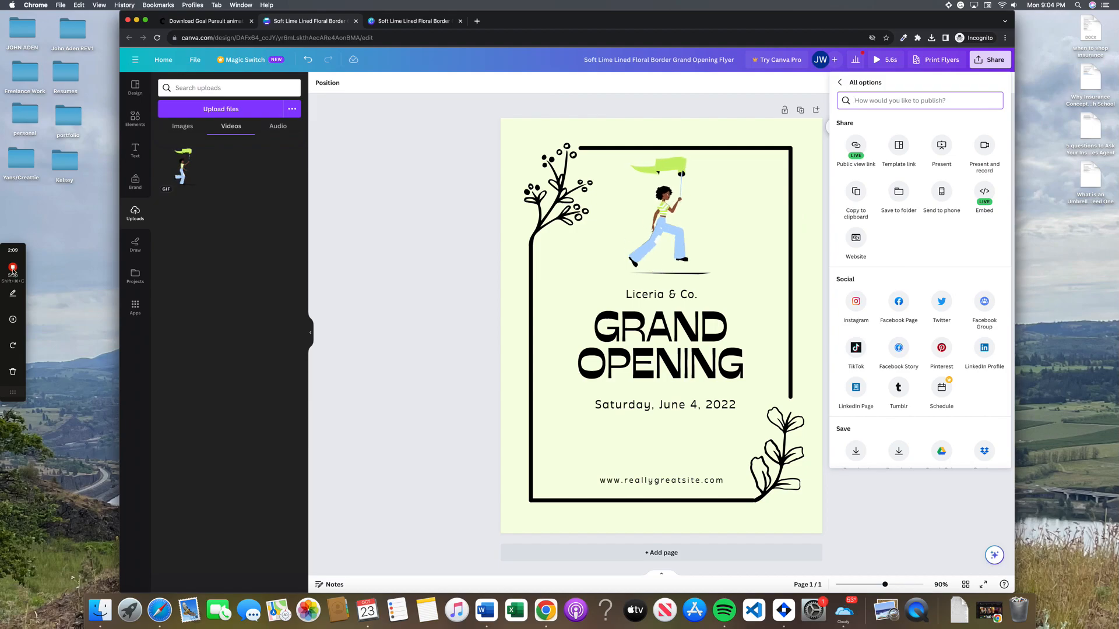